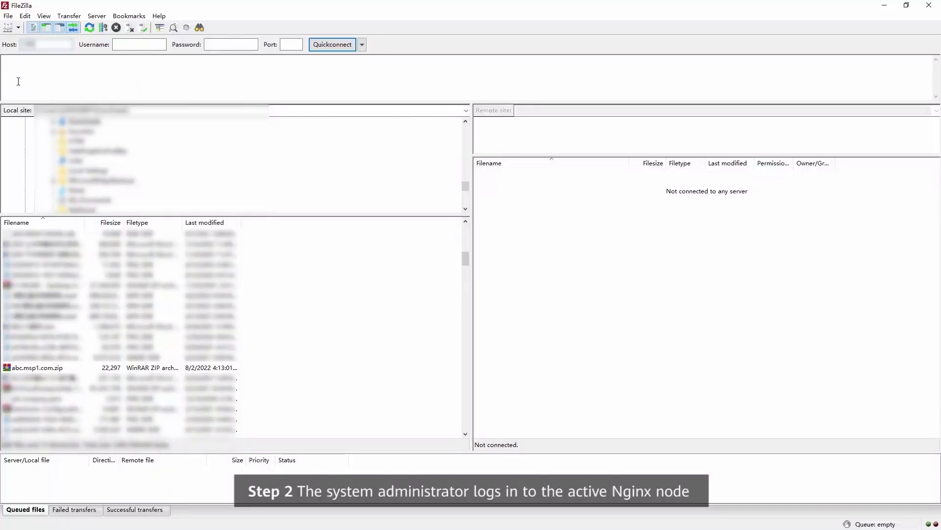
- Connect FileZilla to the Nginx node as sopuser with its password on port 22
{"action": "left_click", "coordinate": [125, 44]}
{"action": "type", "text": "sop"}
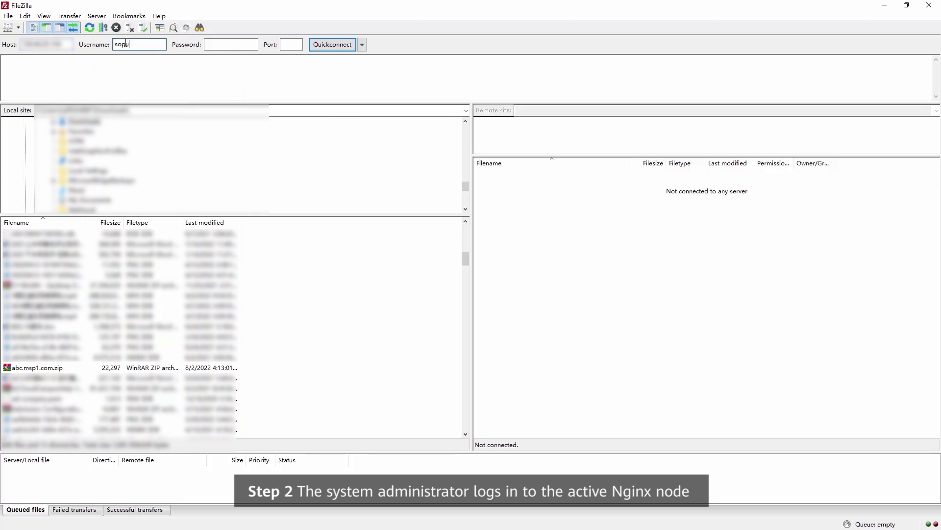
{"action": "type", "text": "user"}
{"action": "left_click", "coordinate": [212, 44]}
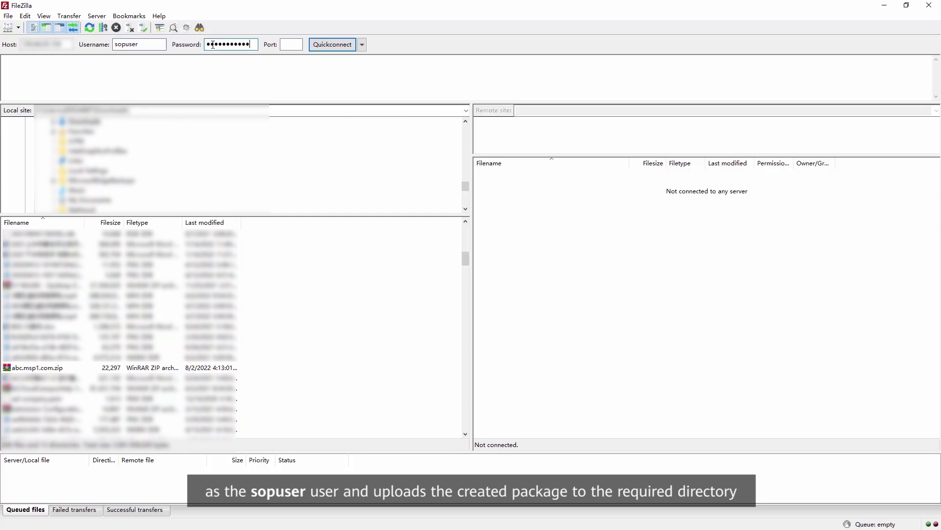
{"action": "left_click", "coordinate": [293, 48]}
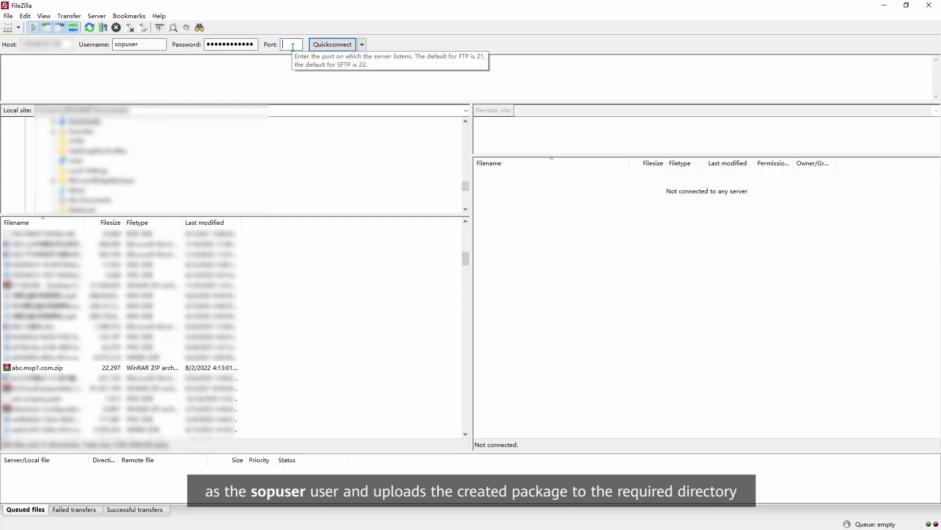
{"action": "left_click", "coordinate": [324, 46]}
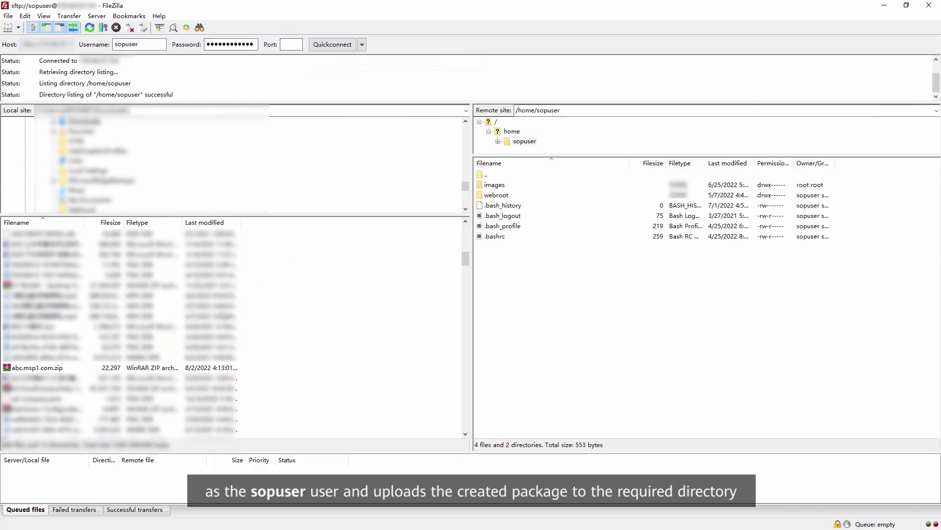
- Upload abc.msp1.com.zip to /home/sopuser and paste the Nginx node address for an SSH session
{"action": "left_click", "coordinate": [38, 369]}
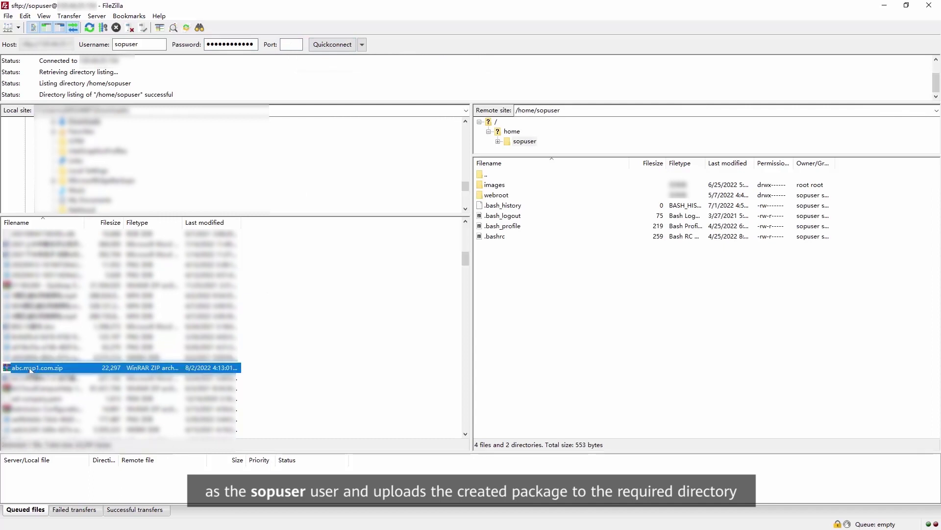
{"action": "left_click_drag", "start_coordinate": [561, 349], "coordinate": [573, 343]}
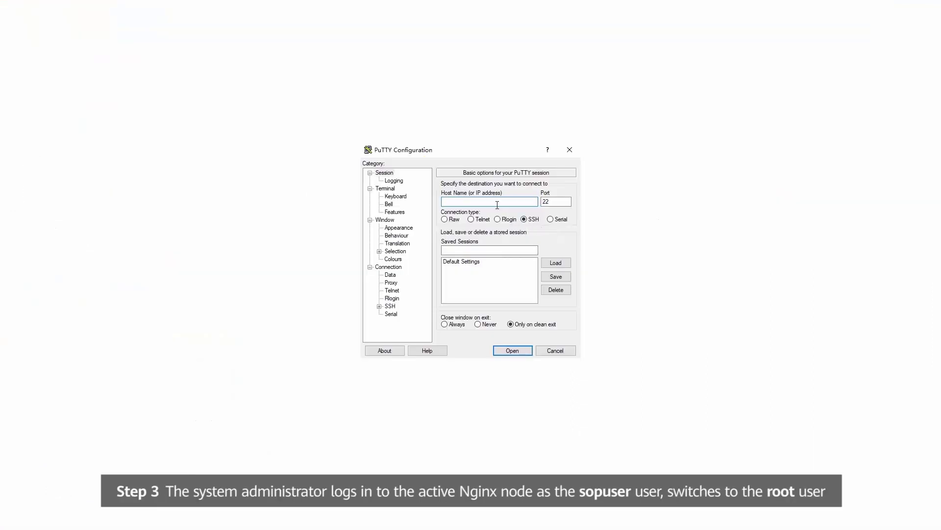
{"action": "key", "text": "ctrl+v"}
- Open the SSH session, log in as sopuser, and switch to root with su
{"action": "left_click", "coordinate": [513, 350]}
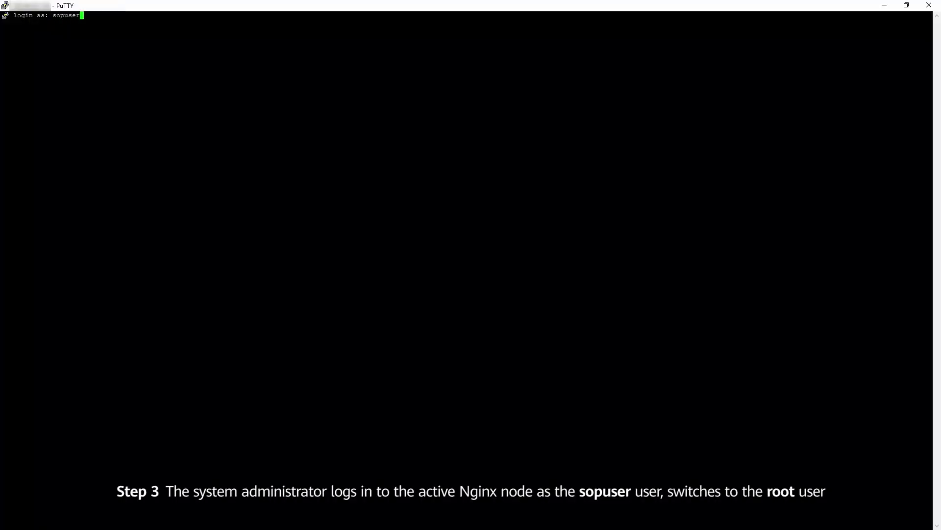
{"action": "key", "text": "Return"}
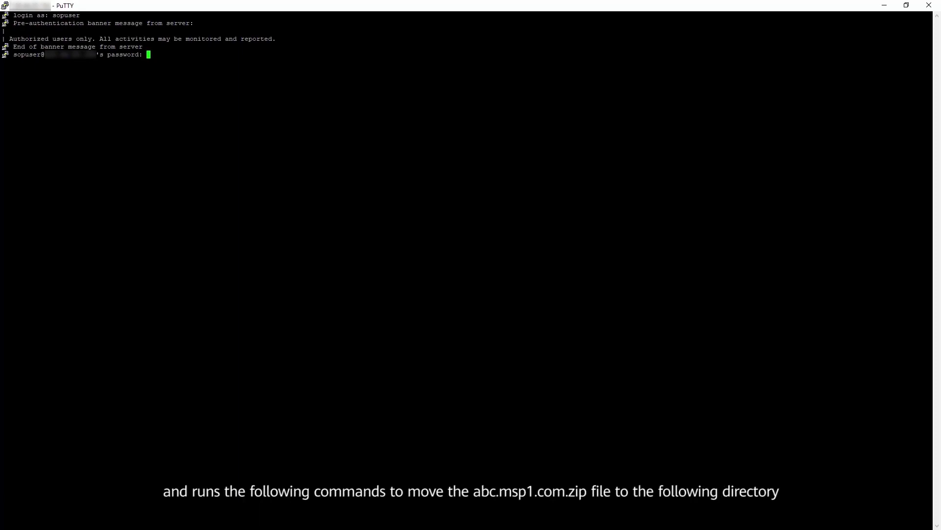
{"action": "key", "text": "Return"}
{"action": "type", "text": "su root"}
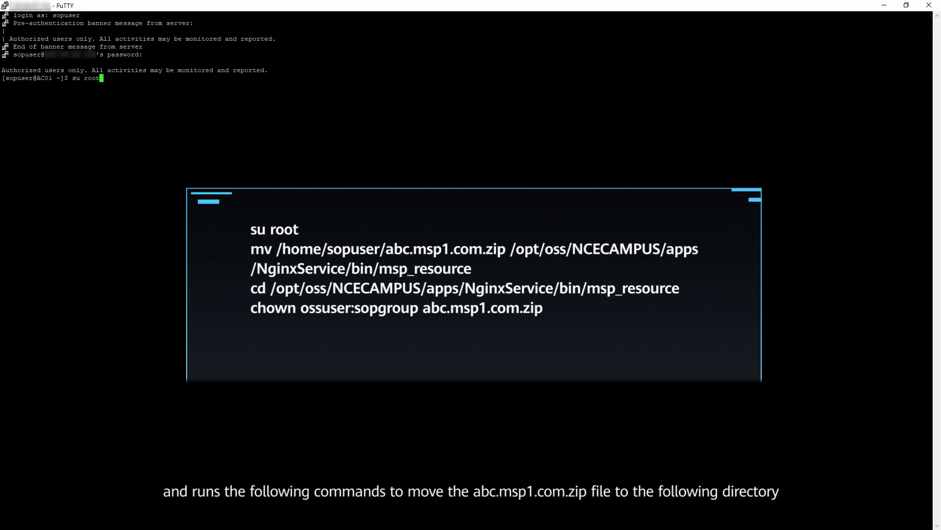
{"action": "key", "text": "Return"}
{"action": "key", "text": "Return"}
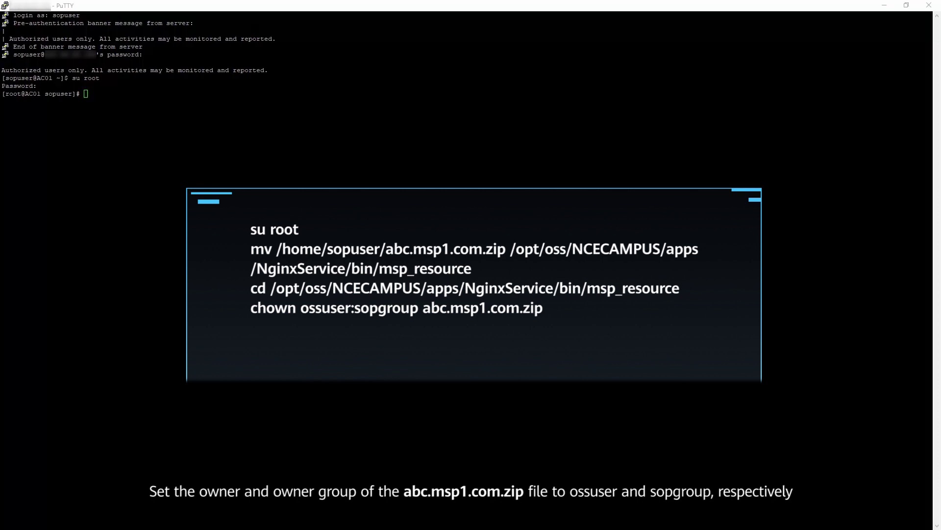
- Move abc.msp1.com.zip into the NginxService msp_resource directory, confirming with yes
{"action": "type", "text": "mv /home/sopuser/abc.msp1.com.zip /opt/oss/NCECAMPUS/apps/NginxService/bin/msp_resource"}
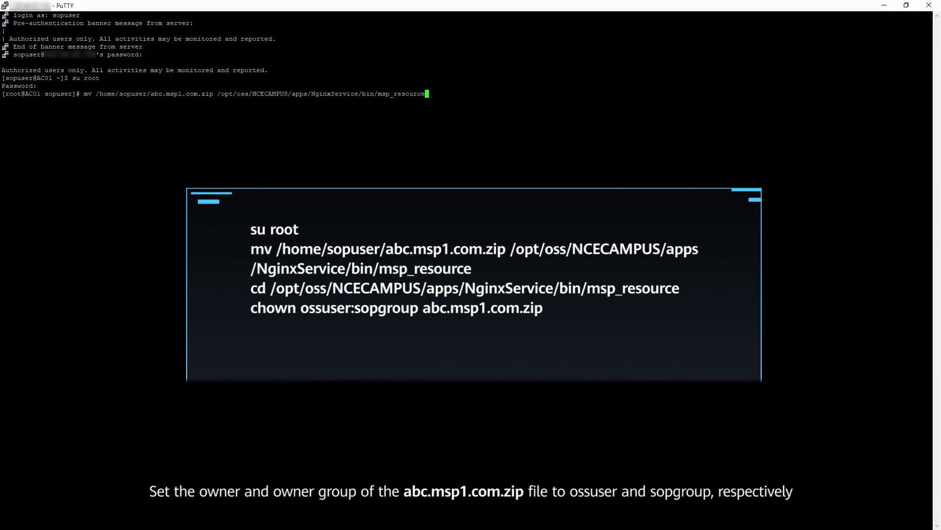
{"action": "key", "text": "Return"}
{"action": "type", "text": "yes"}
{"action": "key", "text": "Return"}
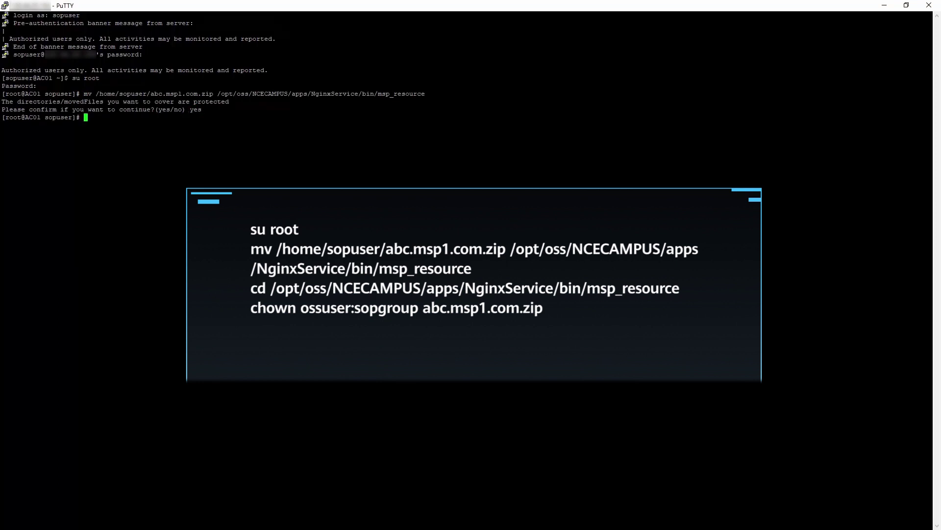
- Change into msp_resource and set the package owner to ossuser:sopgroup
{"action": "key", "text": "alt+Tab"}
{"action": "key", "text": "alt+Tab"}
{"action": "type", "text": "cd /opt/oss/NCECAMPUS/apps/NginxService/bin/msp_resource"}
{"action": "key", "text": "Return"}
{"action": "key", "text": "alt+Tab"}
{"action": "key", "text": "alt+Tab"}
{"action": "type", "text": "chown ossuser:sopgroup abc.msp1.com.zip"}
{"action": "key", "text": "Return"}
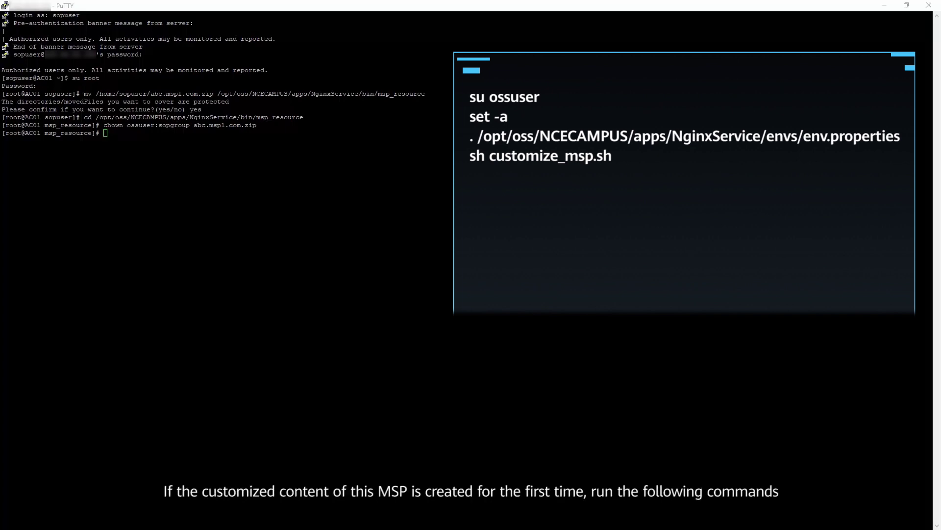
- Switch to ossuser, run set -a, and source the NginxService env.properties
{"action": "type", "text": "su ossuser"}
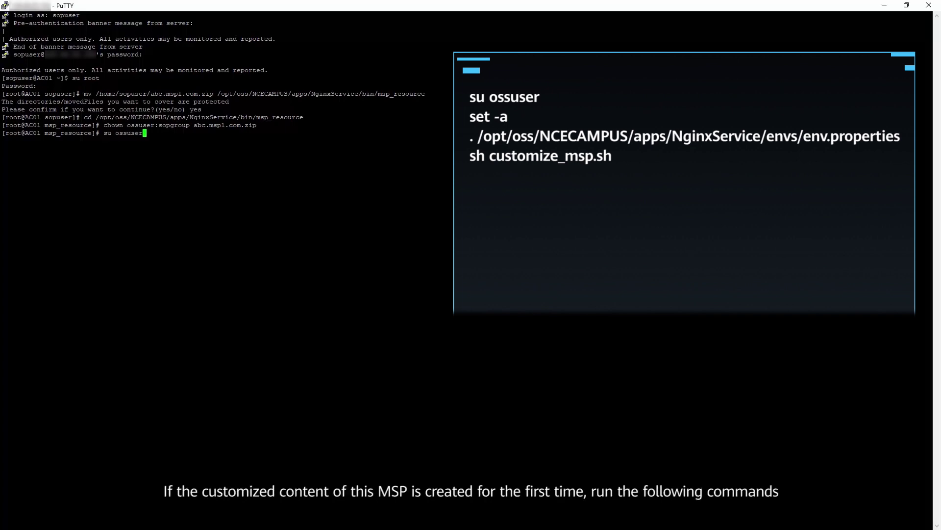
{"action": "key", "text": "Return"}
{"action": "type", "text": "set -a"}
{"action": "key", "text": "Return"}
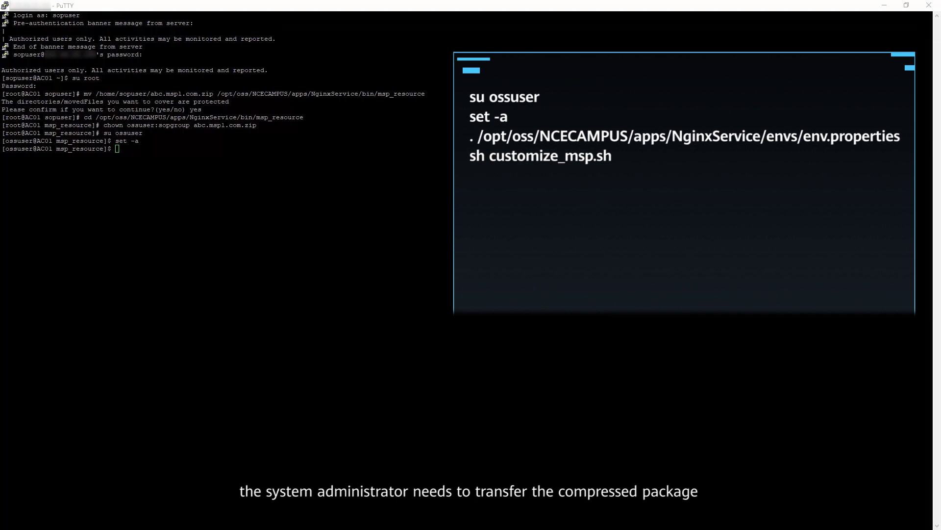
{"action": "type", "text": ". /opt/oss/NCECAMPUS/apps/NginxService/envs/env.properties"}
{"action": "key", "text": "Return"}
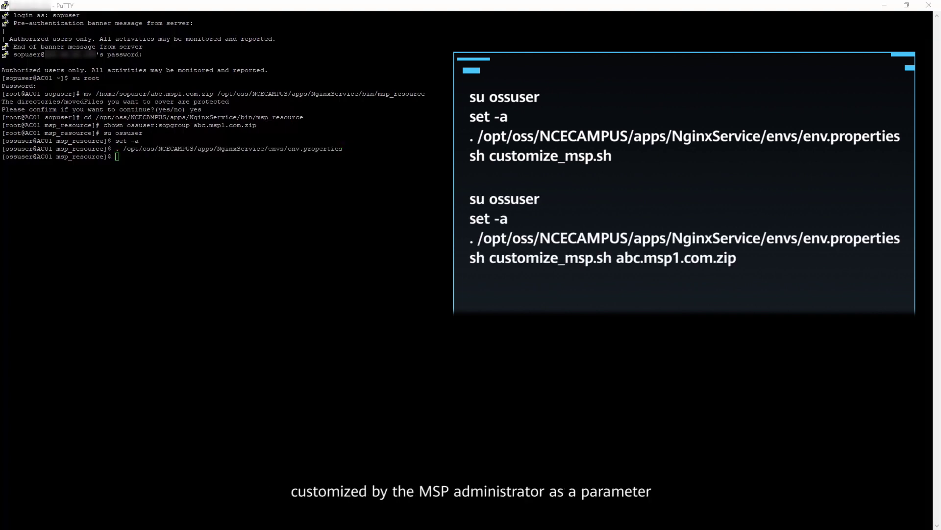
- Run customize_msp.sh with abc.msp1.com.zip to deploy the customization package
{"action": "type", "text": "sh customize_msp.sh"}
{"action": "key", "text": "Return"}
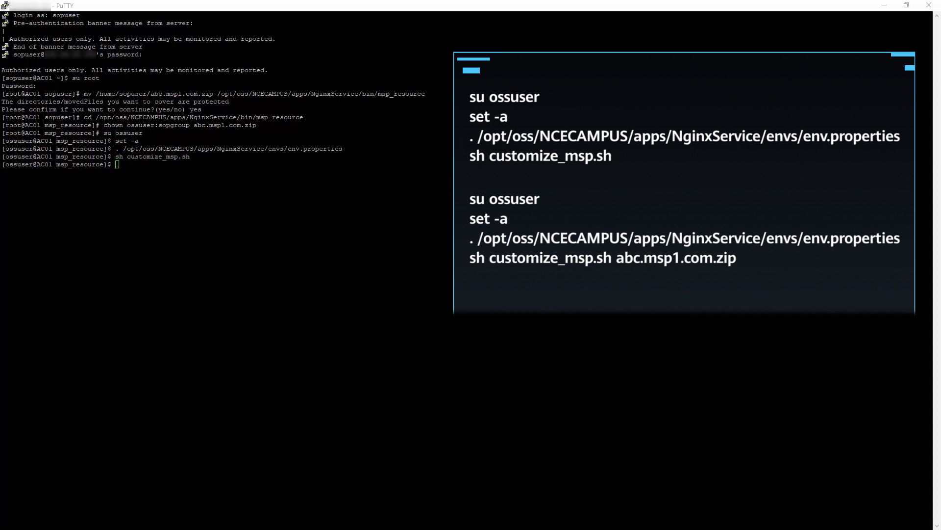
{"action": "type", "text": "sh customize_msp.sh abc.mspl.com.zip"}
{"action": "key", "text": "Return"}
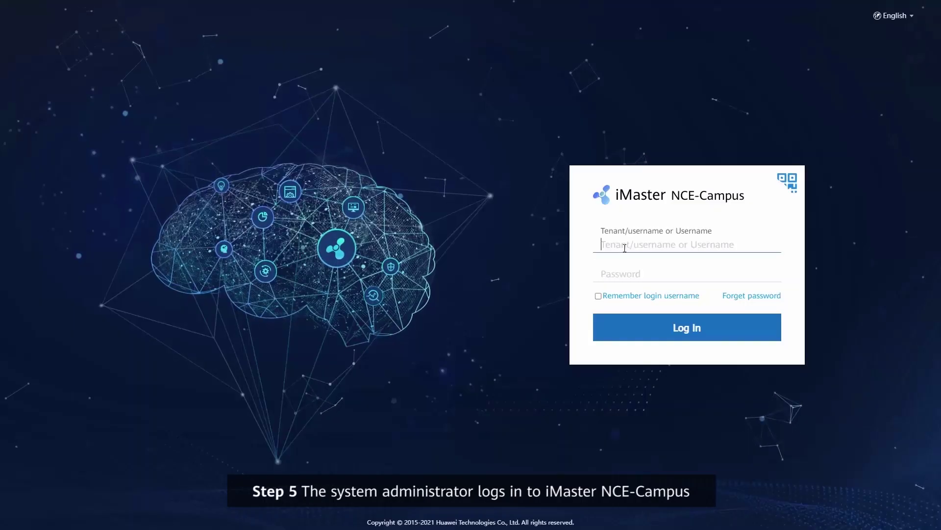
- Enter admin and the administrator password on the NCE-Campus login page
{"action": "type", "text": "admin"}
{"action": "left_click", "coordinate": [615, 273]}
{"action": "type", "text": "*********"}
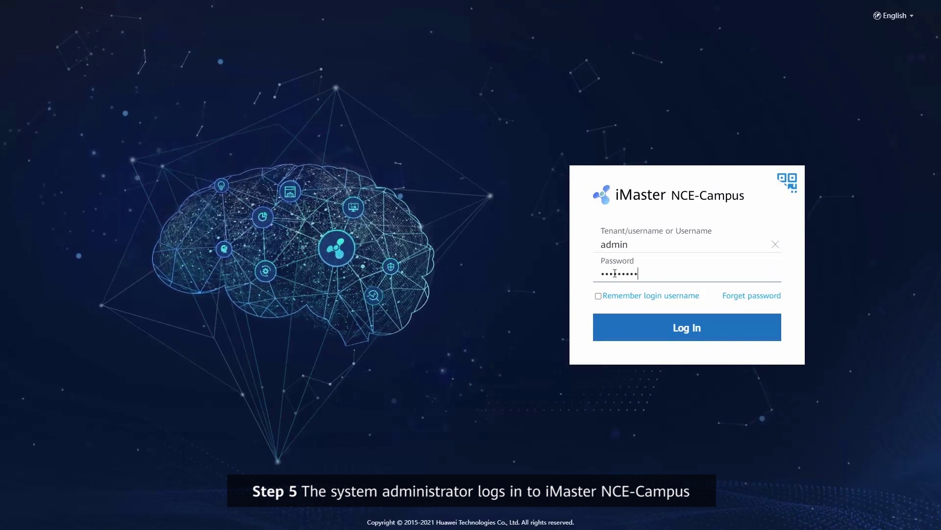
- Log in and go to System Management > Authentication > SSO Configuration > CAS SSO Configuration
{"action": "left_click", "coordinate": [650, 338]}
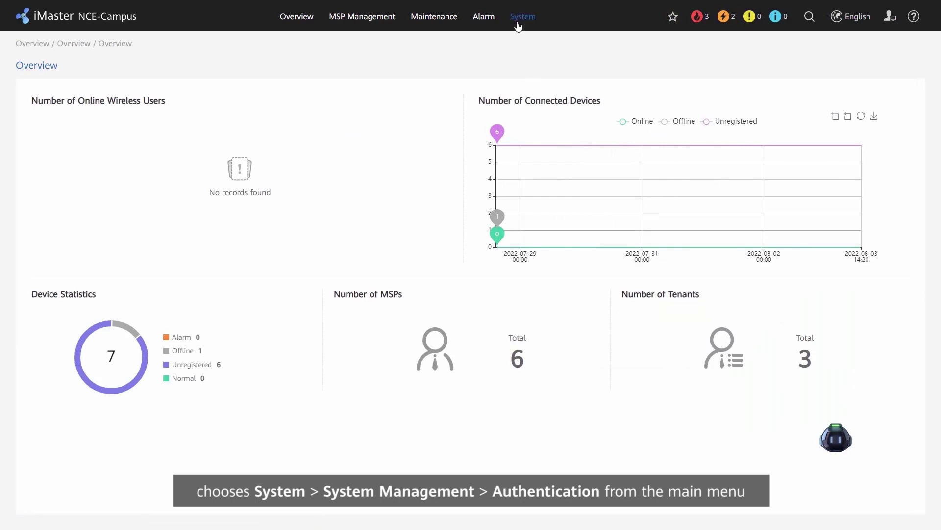
{"action": "mouse_move", "coordinate": [517, 20]}
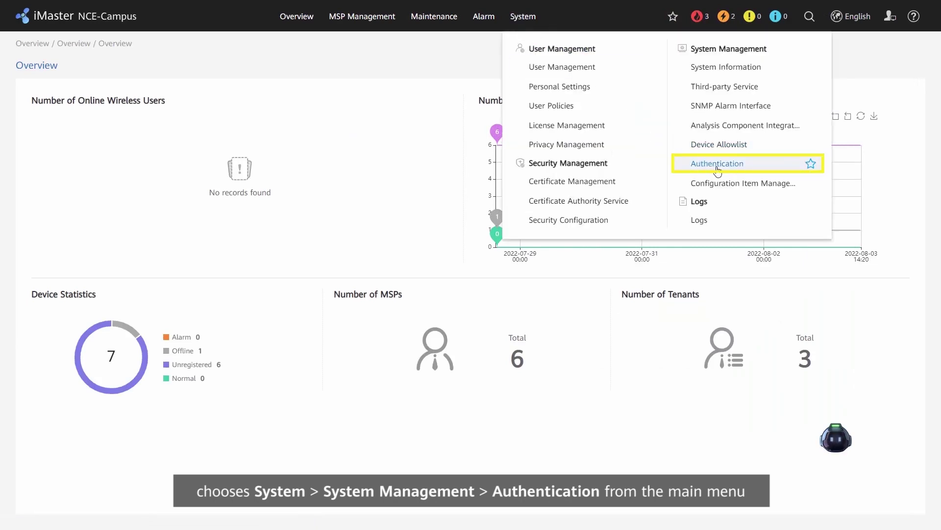
{"action": "left_click", "coordinate": [717, 167]}
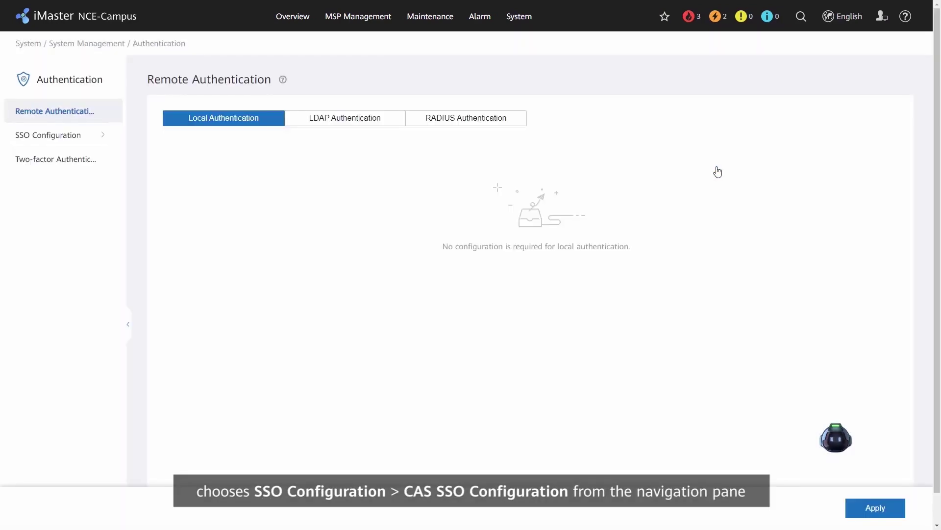
{"action": "left_click", "coordinate": [97, 138]}
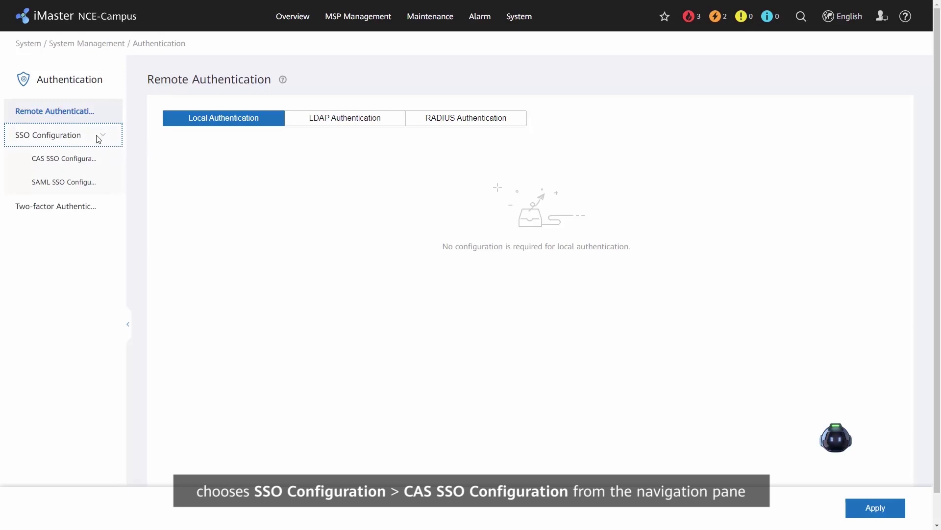
{"action": "left_click", "coordinate": [81, 166]}
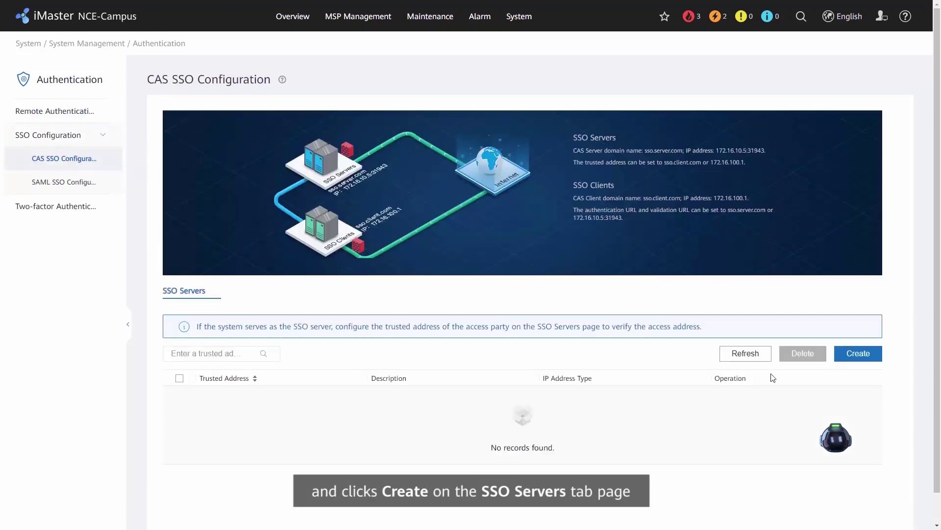
- Create an SSO trusted address of type Domain name with value abc.msp1.com and save it
{"action": "left_click", "coordinate": [855, 358]}
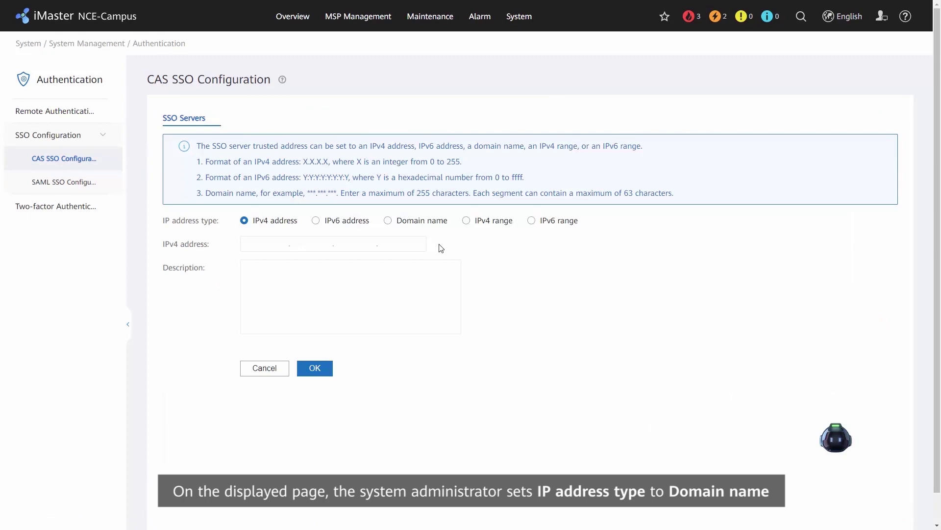
{"action": "left_click", "coordinate": [388, 220]}
{"action": "left_click", "coordinate": [382, 244]}
{"action": "type", "text": "abc.msp1.com"}
{"action": "left_click", "coordinate": [322, 376]}
{"action": "left_click", "coordinate": [324, 378]}
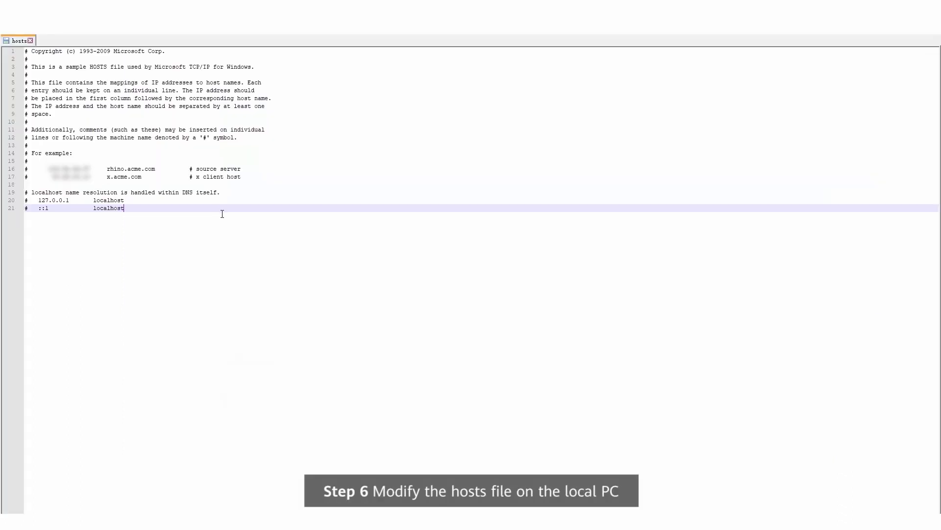
- Add the line '10.10.10.1 abc.msp1.com' at the end of the hosts file
{"action": "key", "text": "Return"}
{"action": "key", "text": "Return"}
{"action": "type", "text": "10.10.10.1"}
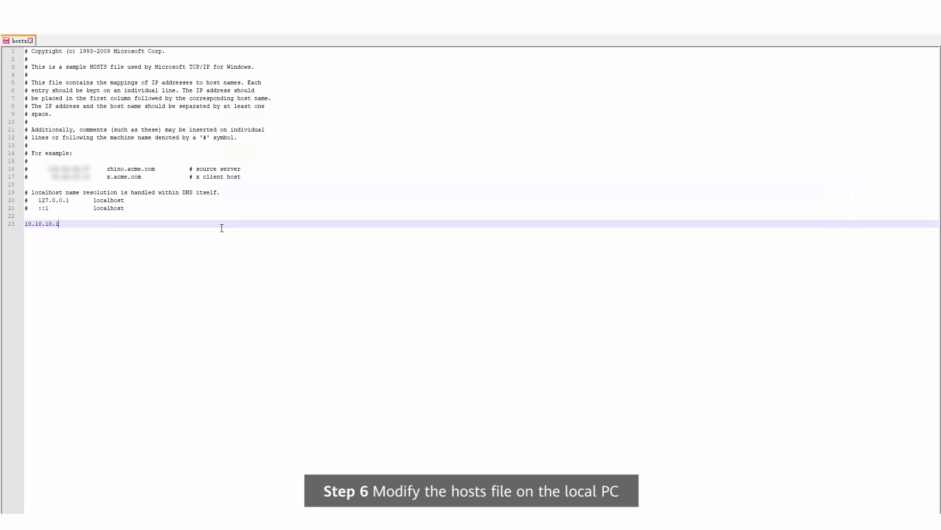
{"action": "type", "text": " abc.mspl.com"}
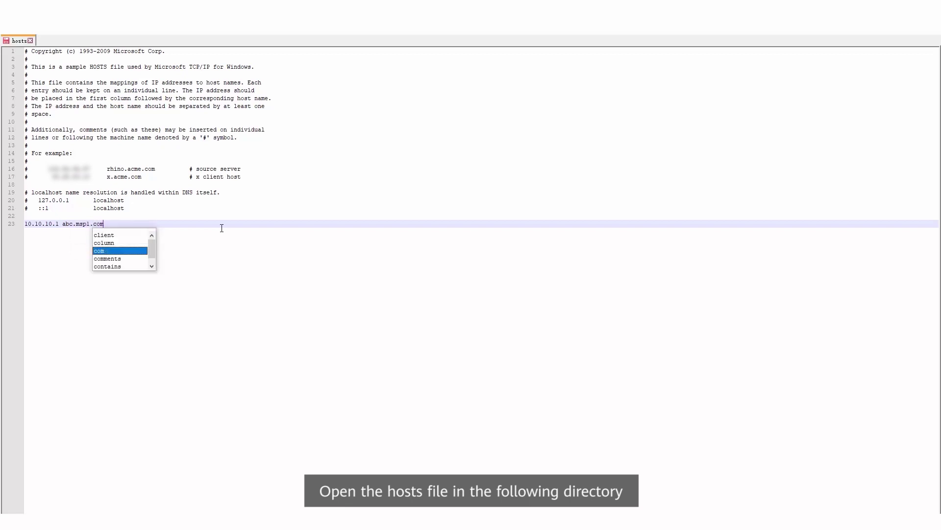
{"action": "left_click", "coordinate": [219, 230]}
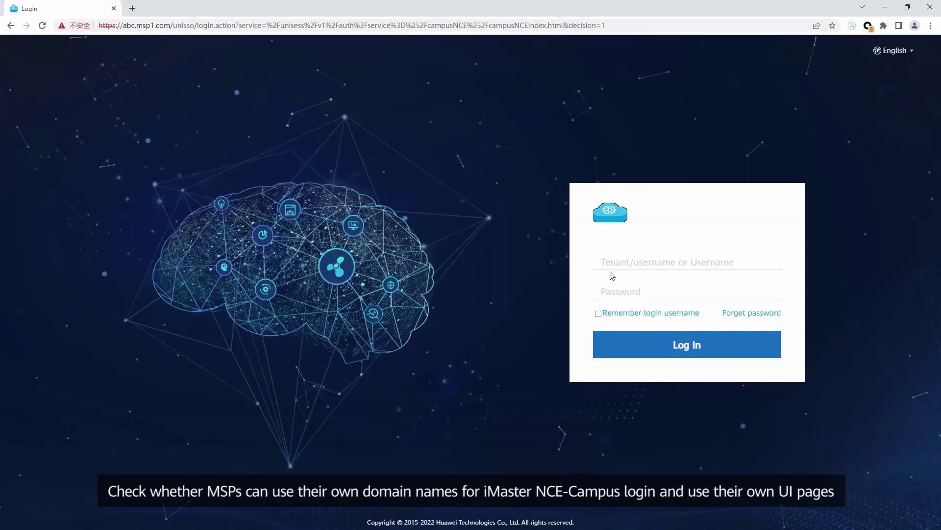
- Log in as admin with the password on the abc.msp1.com login page
{"action": "left_click", "coordinate": [612, 275]}
{"action": "type", "text": "admin"}
{"action": "left_click", "coordinate": [627, 291]}
{"action": "type", "text": "********"}
{"action": "left_click", "coordinate": [647, 349]}
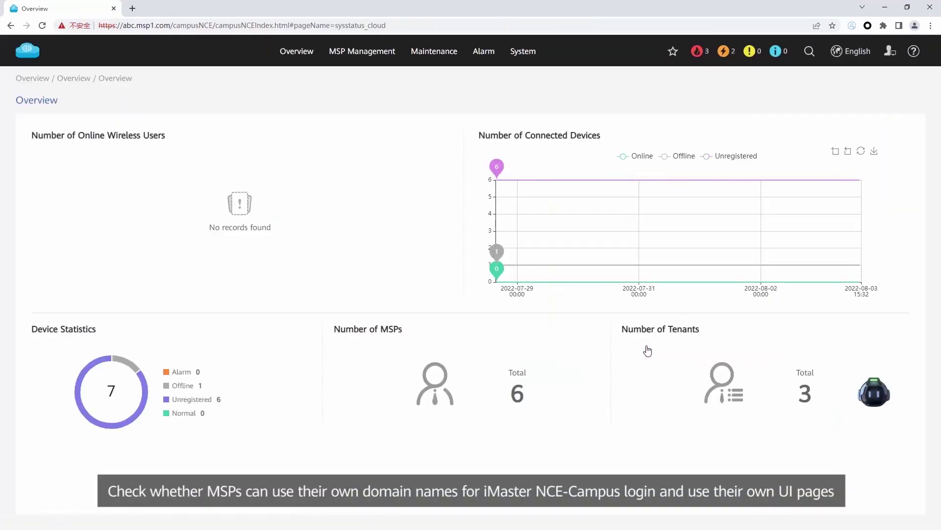